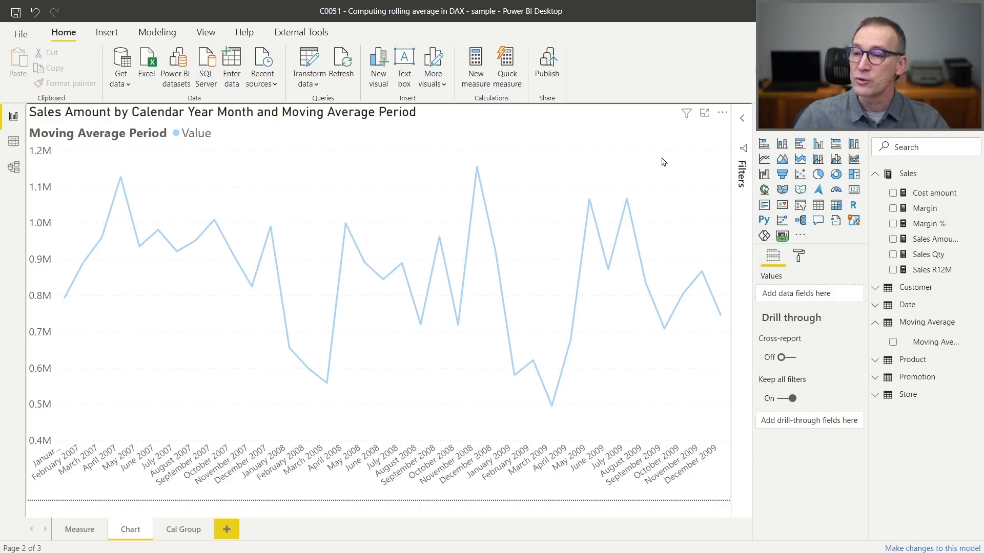
# - Tick Rolling Avg 12M in the line chart's Moving Average Period filter so it plots beside Value
pyautogui.click(742, 119)
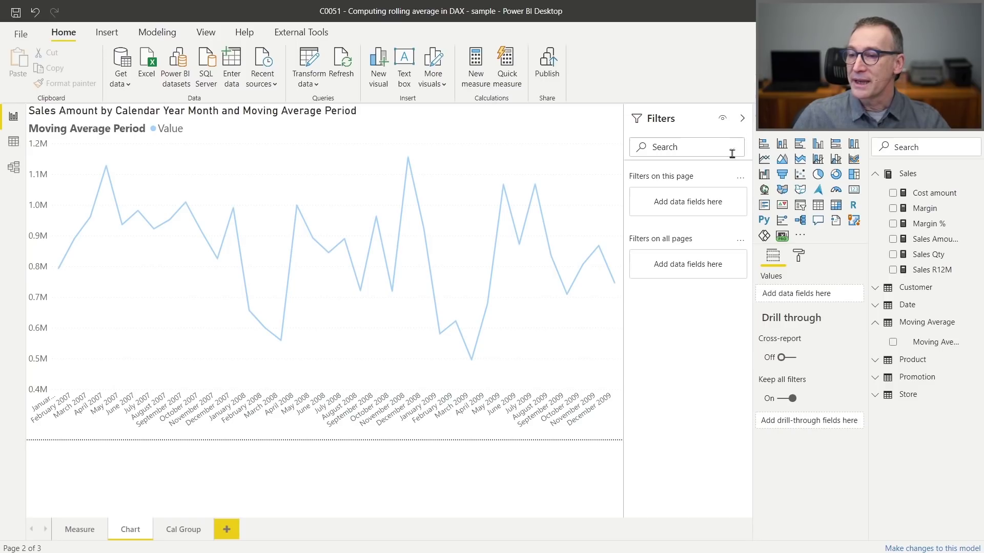
pyautogui.click(558, 180)
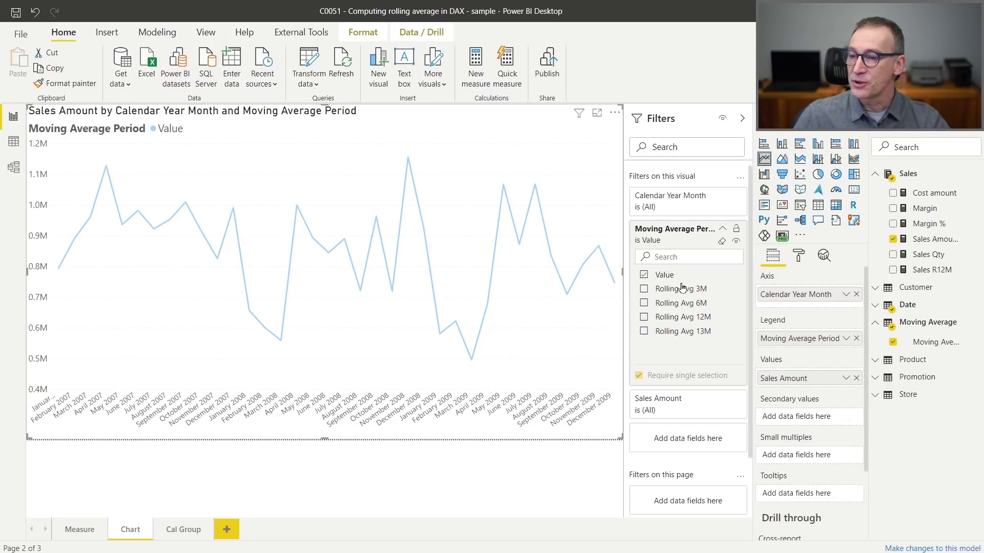
pyautogui.click(644, 317)
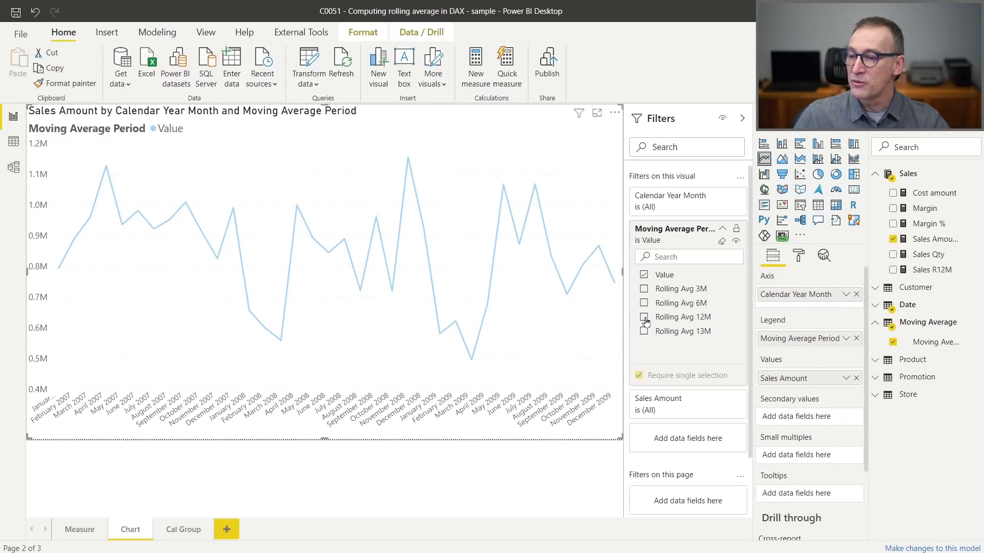
pyautogui.click(744, 120)
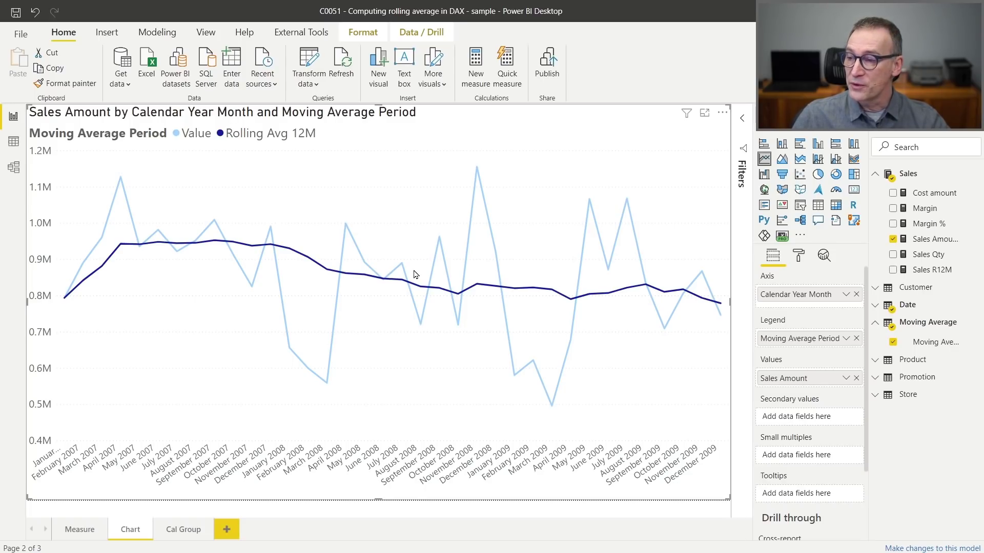
# - On the Cal Group page, remove Margin from the rolling-average matrix's values
pyautogui.click(189, 532)
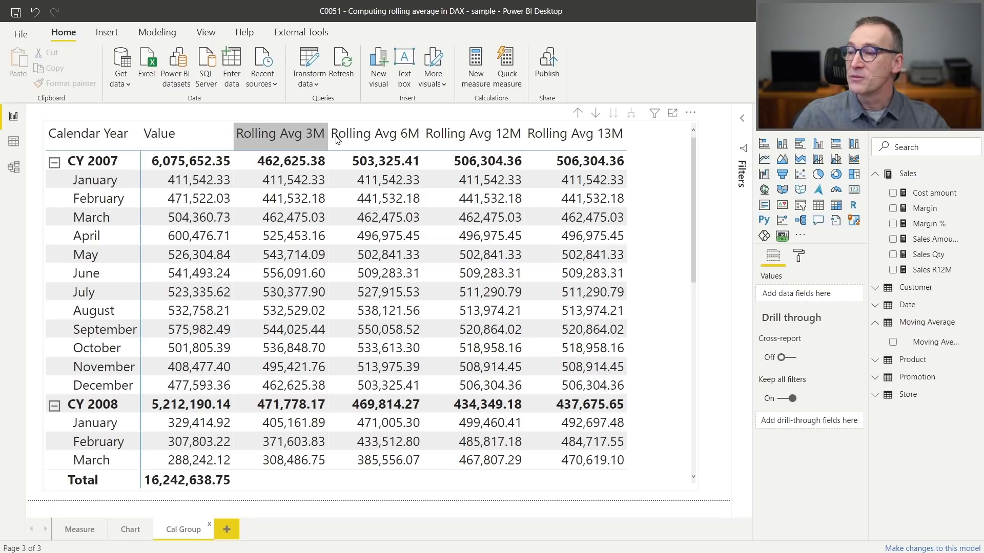
pyautogui.click(660, 190)
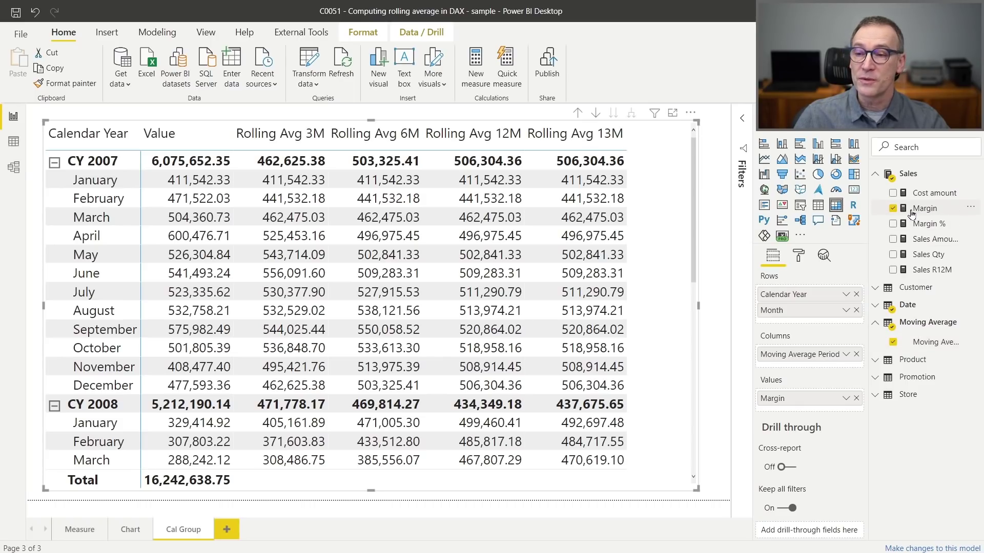
pyautogui.click(894, 209)
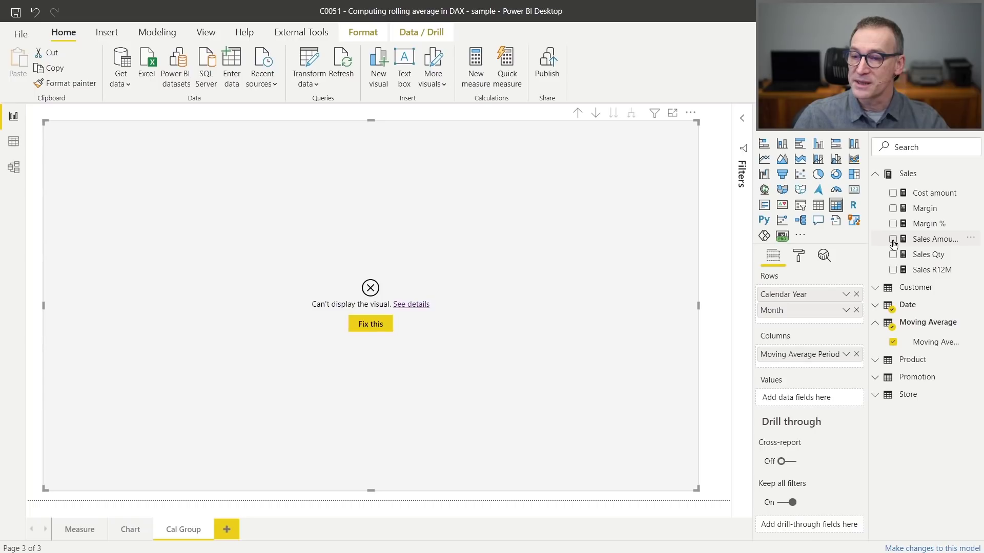
# - Tick Sales Amount to add it to the matrix values
pyautogui.click(893, 239)
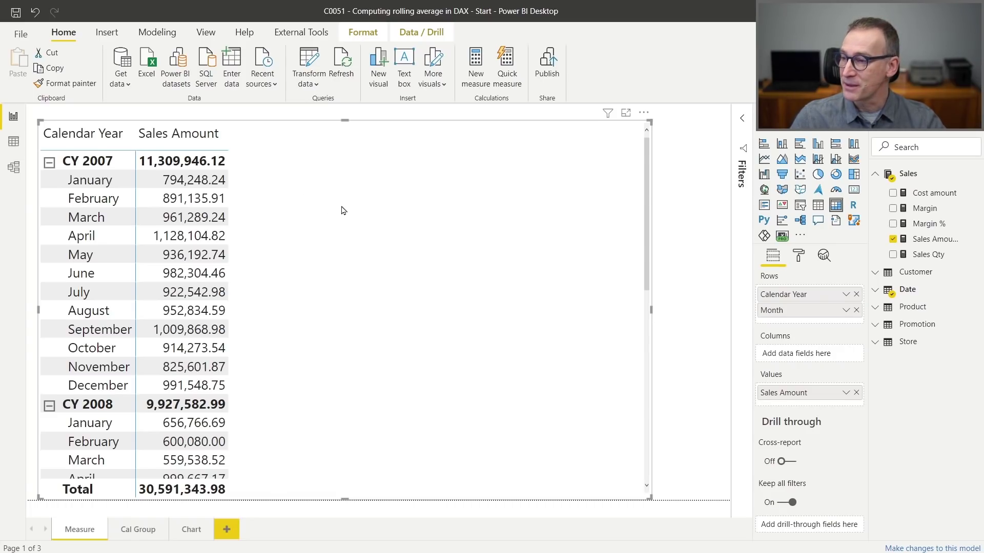
# - Create a new Sales-table measure named Sales R12M that starts with AVERAGEX
pyautogui.rightClick(908, 175)
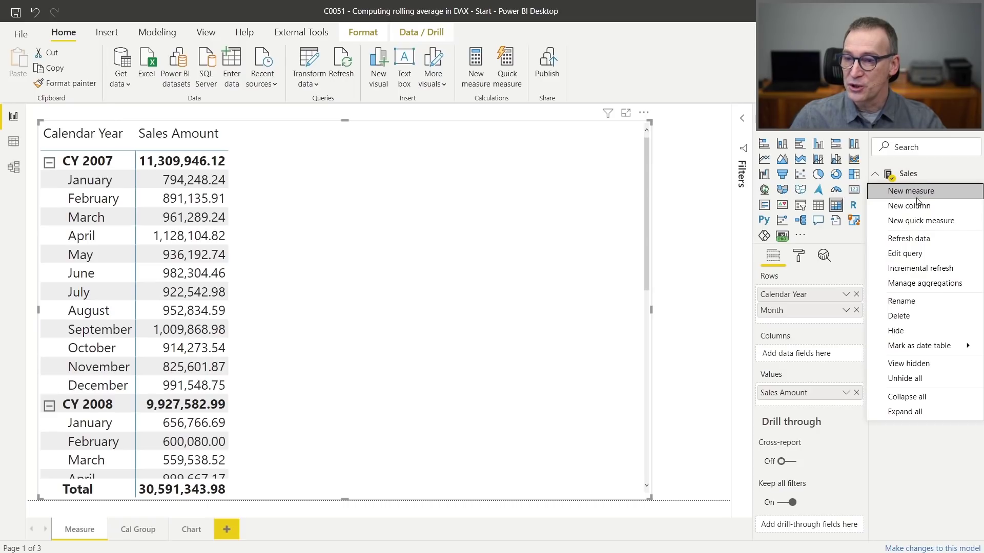
pyautogui.click(917, 192)
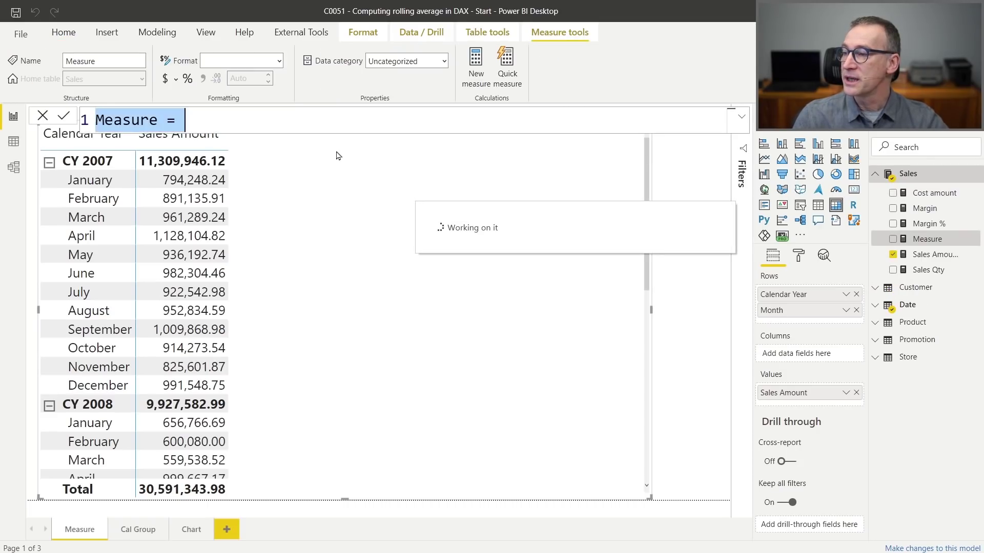
pyautogui.write('Sal')
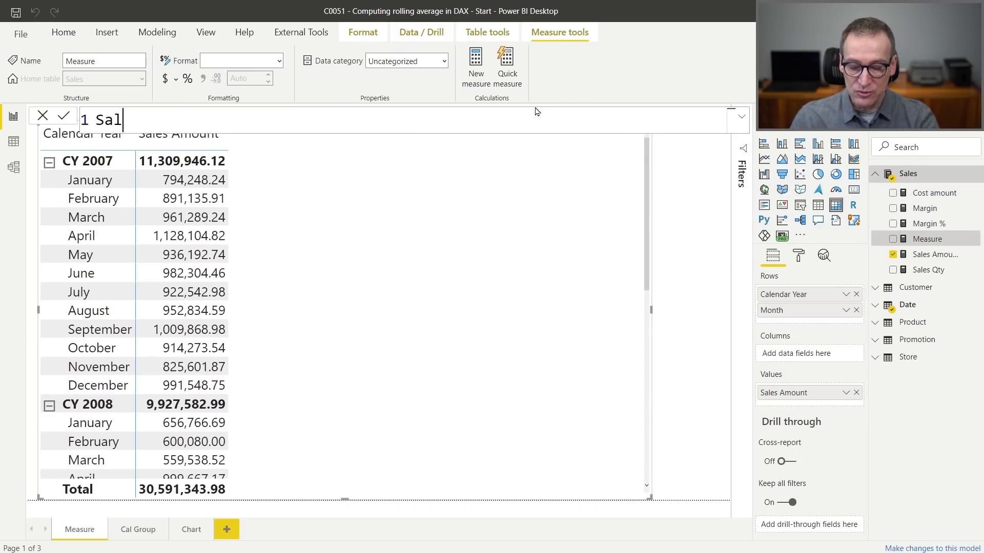
pyautogui.write('es R12')
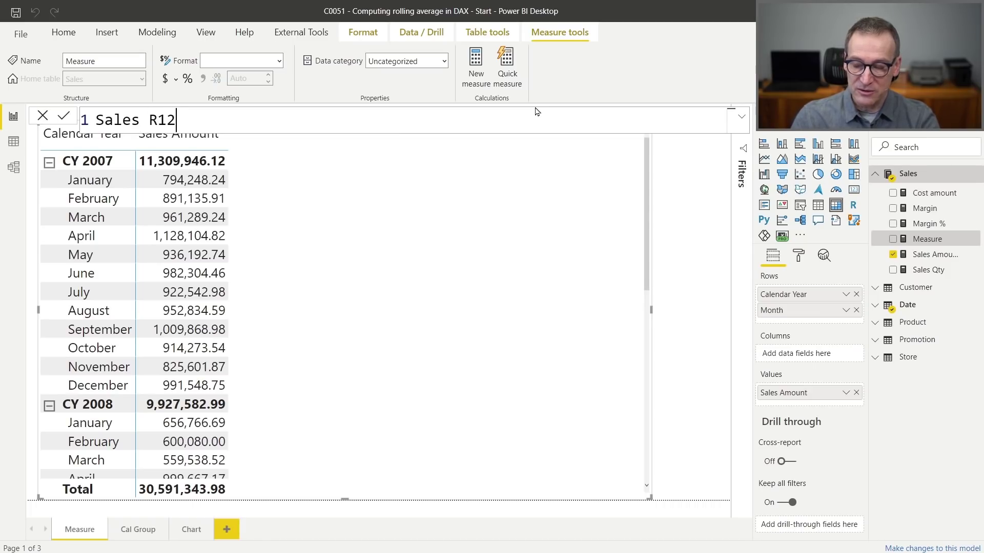
pyautogui.write('M =')
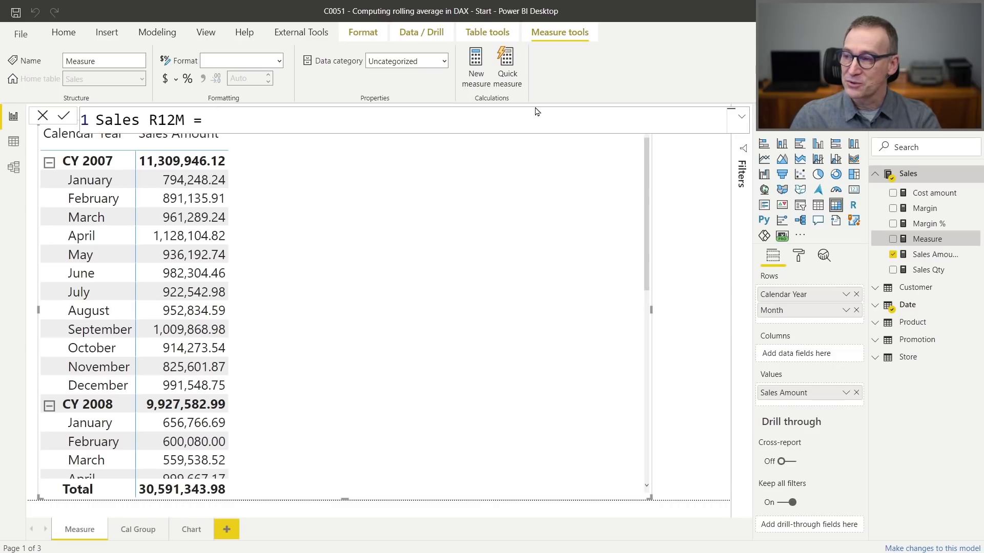
pyautogui.hotkey('shift', 'Return')
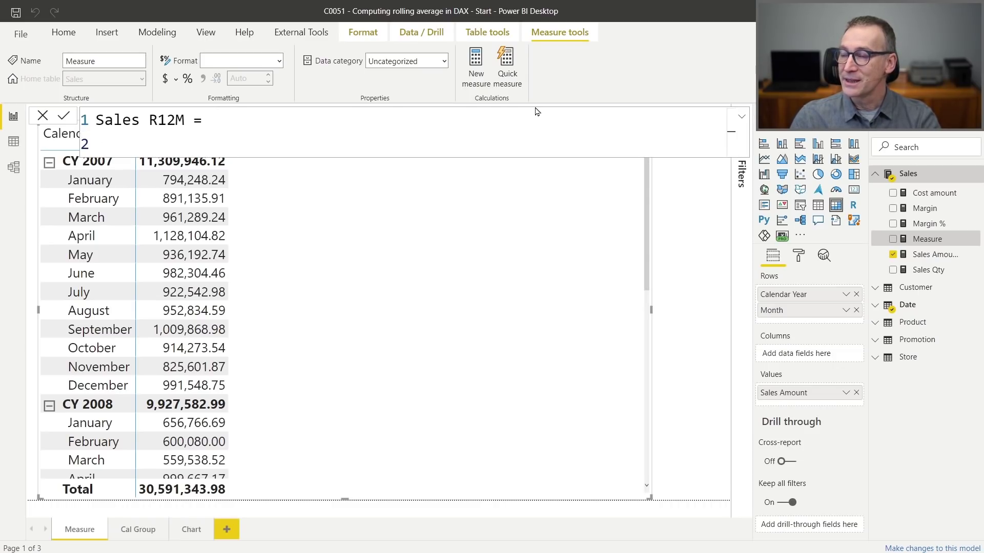
pyautogui.write('AVER')
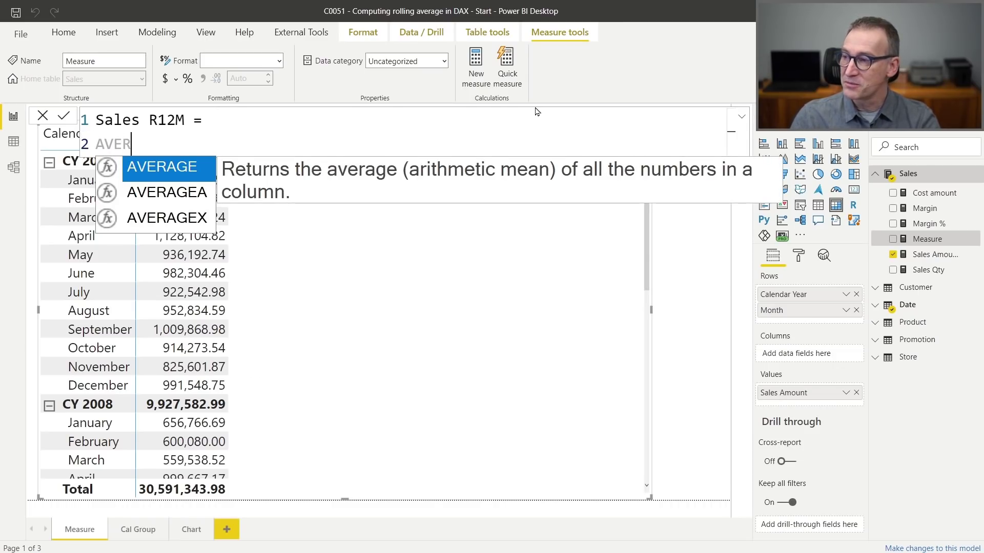
pyautogui.press('Tab')
pyautogui.press('Escape')
pyautogui.write('X')
pyautogui.press('Escape')
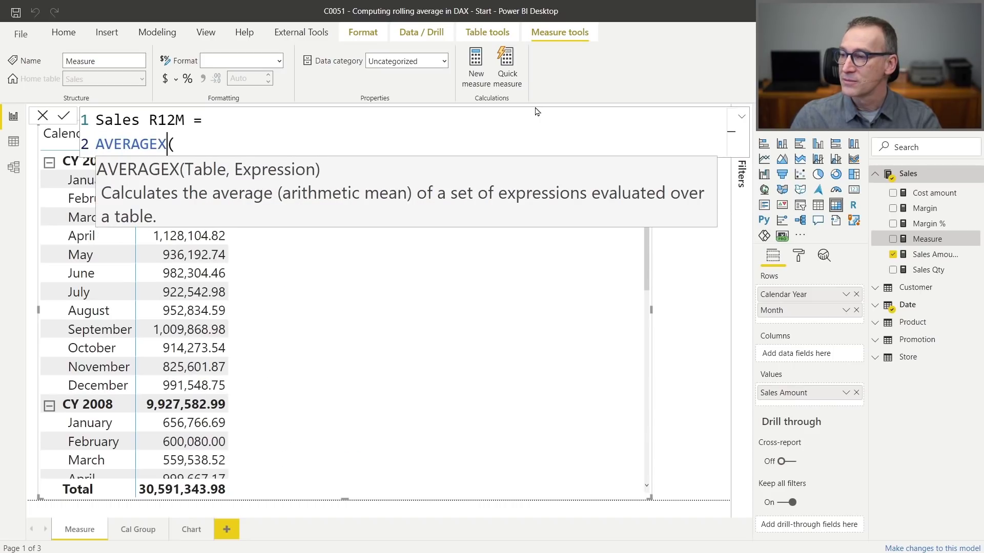
pyautogui.press('Right')
pyautogui.hotkey('shift', 'Return')
pyautogui.press('Tab')
# - Use VALUES('Date'[Calendar Year Month Number]) as the AVERAGEX table argument
pyautogui.write('VALU')
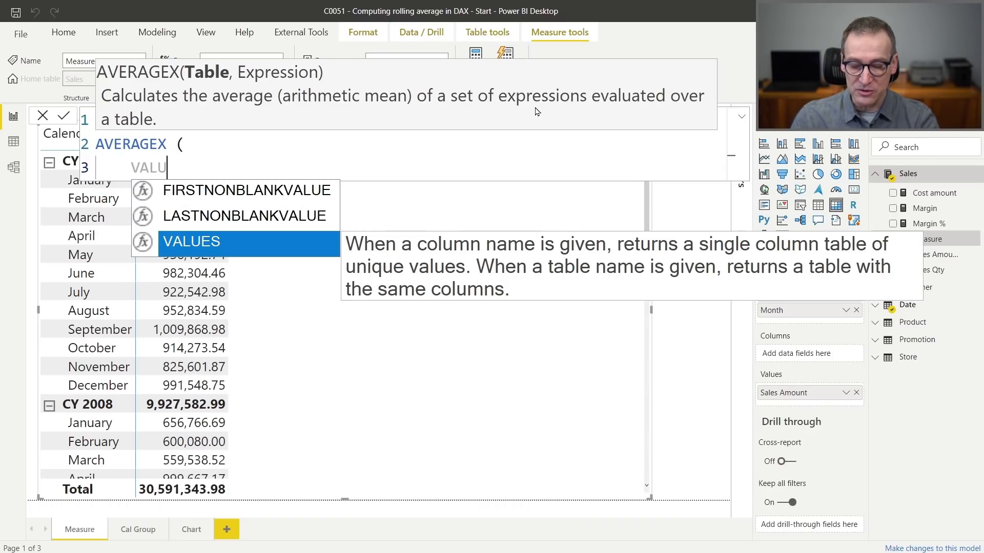
pyautogui.write("ES ( 'D")
pyautogui.press('Tab')
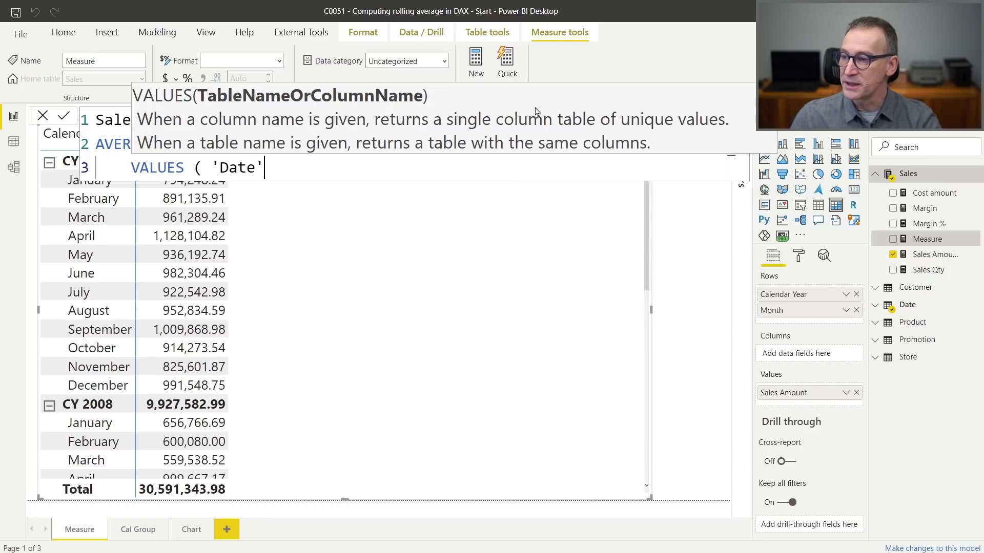
pyautogui.write('[M')
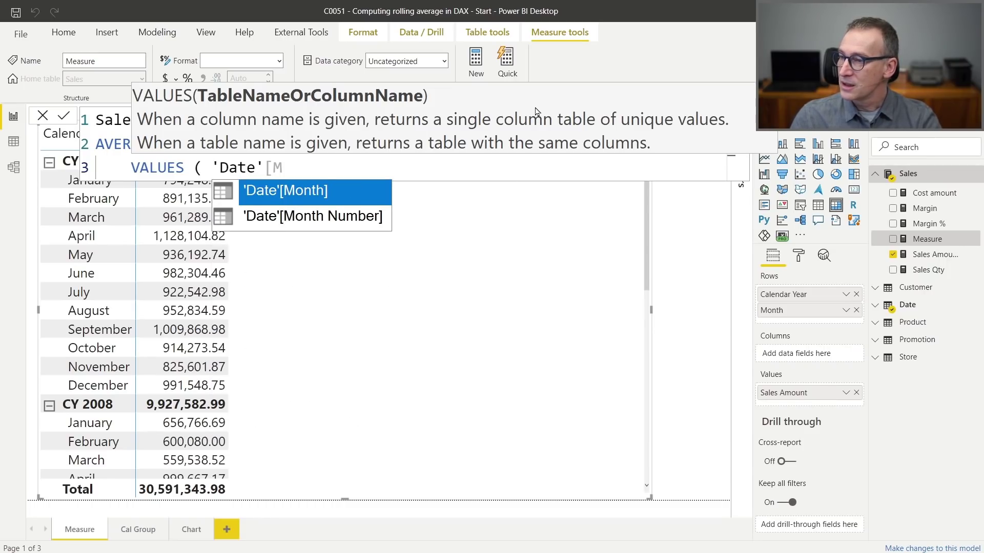
pyautogui.press('BackSpace')
pyautogui.write('C')
pyautogui.press('Down')
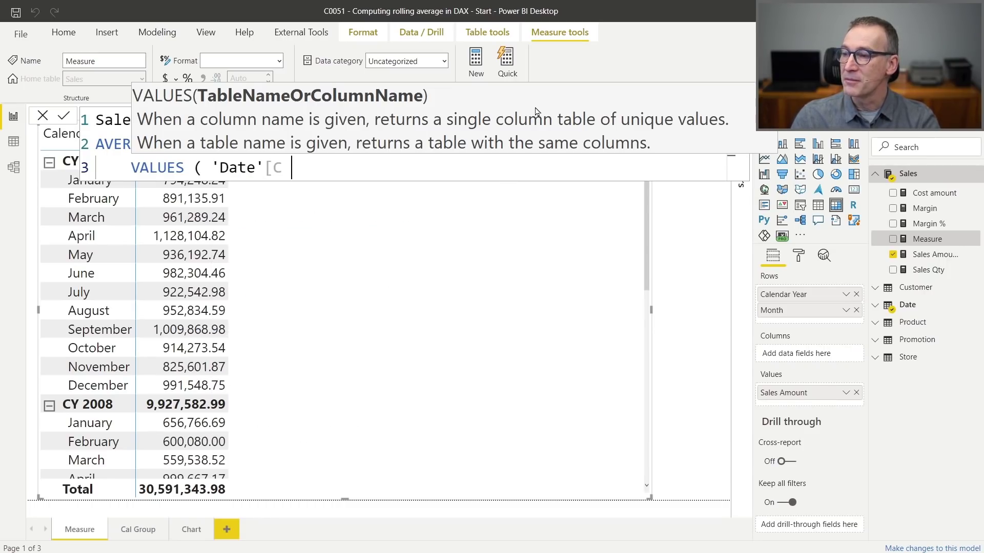
pyautogui.press('BackSpace')
pyautogui.press('Down')
pyautogui.press('Down')
pyautogui.press('Tab')
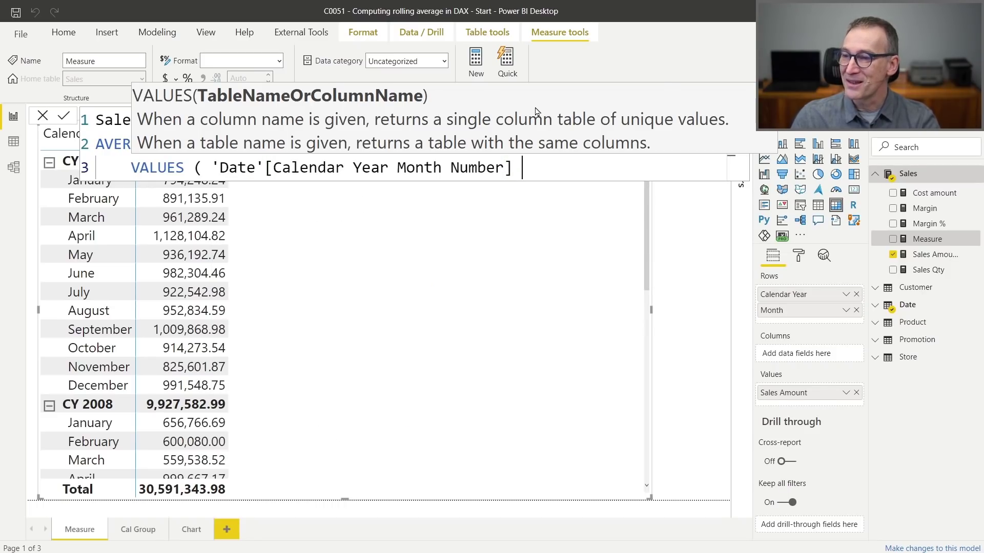
pyautogui.write('),')
# - Average [Sales Amount] as the expression, close the parenthesis and commit Sales R12M
pyautogui.press('Return')
pyautogui.write('[')
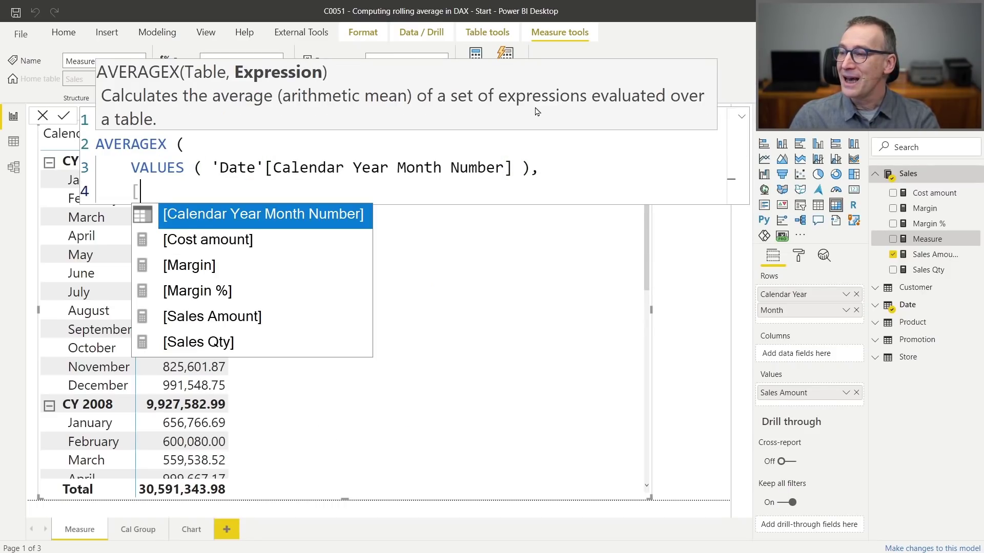
pyautogui.press('Down')
pyautogui.press('Down')
pyautogui.press('Down')
pyautogui.press('Down')
pyautogui.press('Tab')
pyautogui.press('Return')
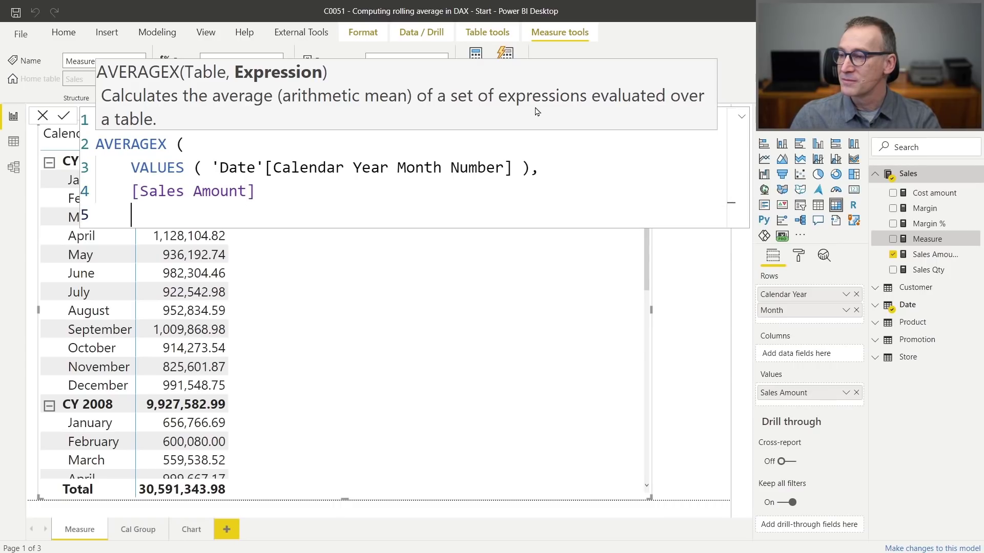
pyautogui.press('BackSpace')
pyautogui.write(')')
pyautogui.press('Return')
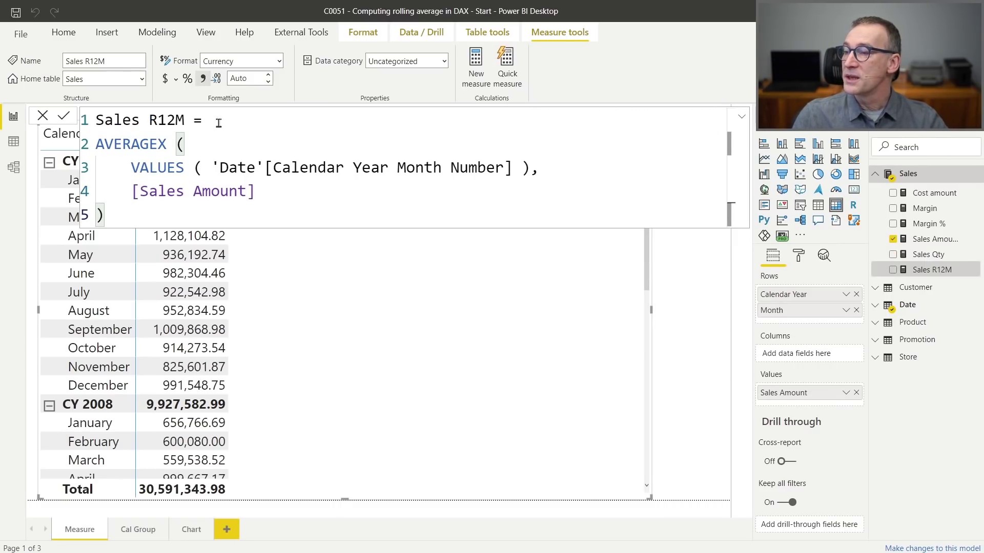
# - Format Sales R12M as a decimal number and drag it onto the matrix beside Sales Amount
pyautogui.click(280, 61)
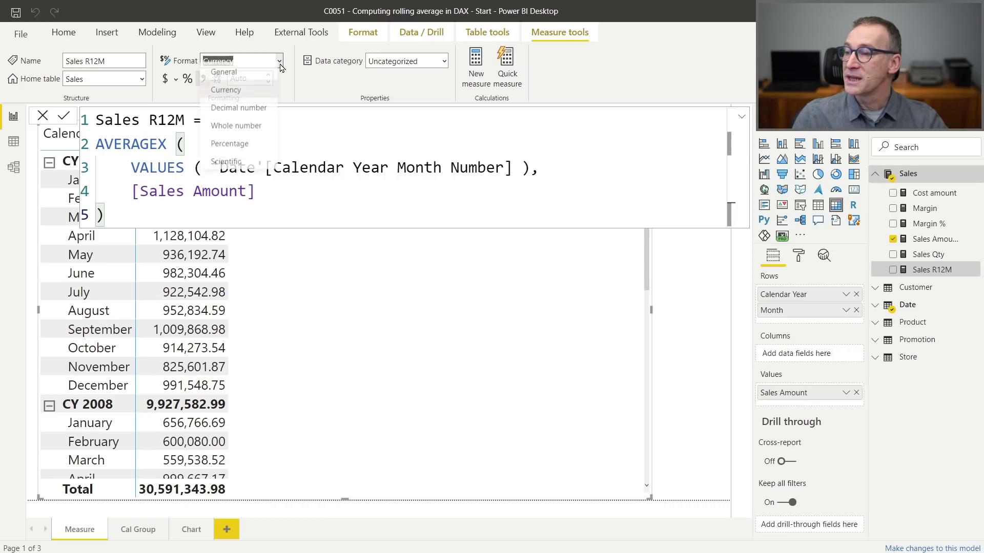
pyautogui.click(249, 116)
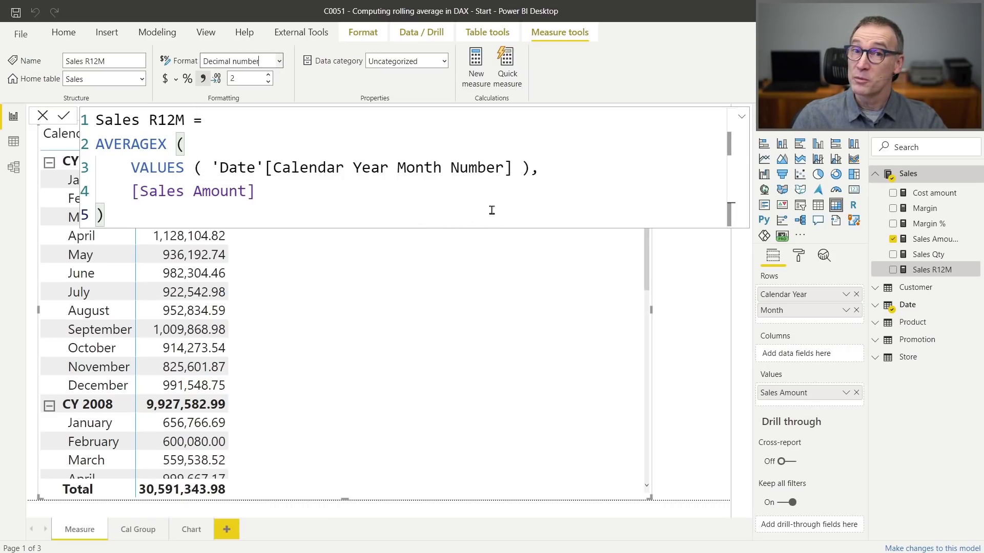
pyautogui.moveTo(925, 271); pyautogui.dragTo(402, 307)
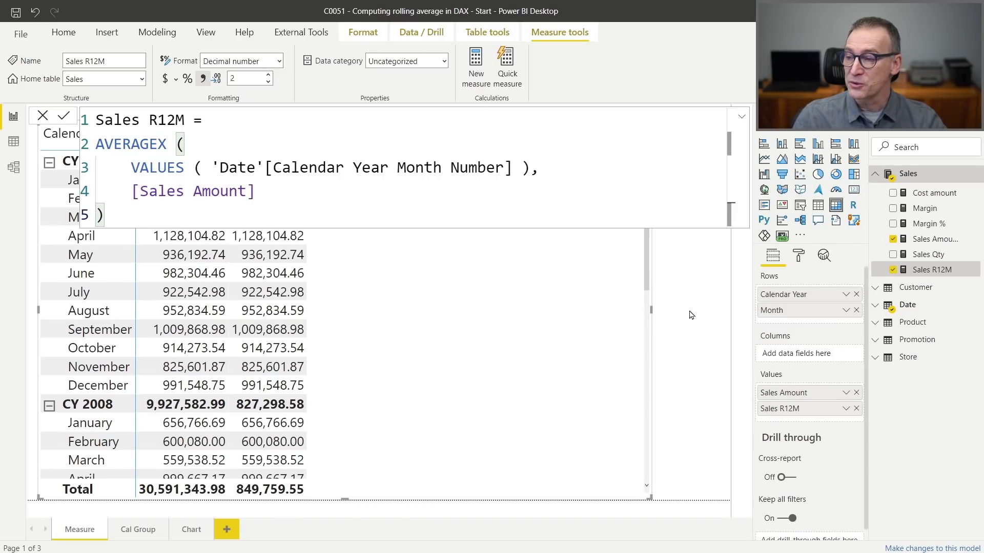
pyautogui.click(691, 315)
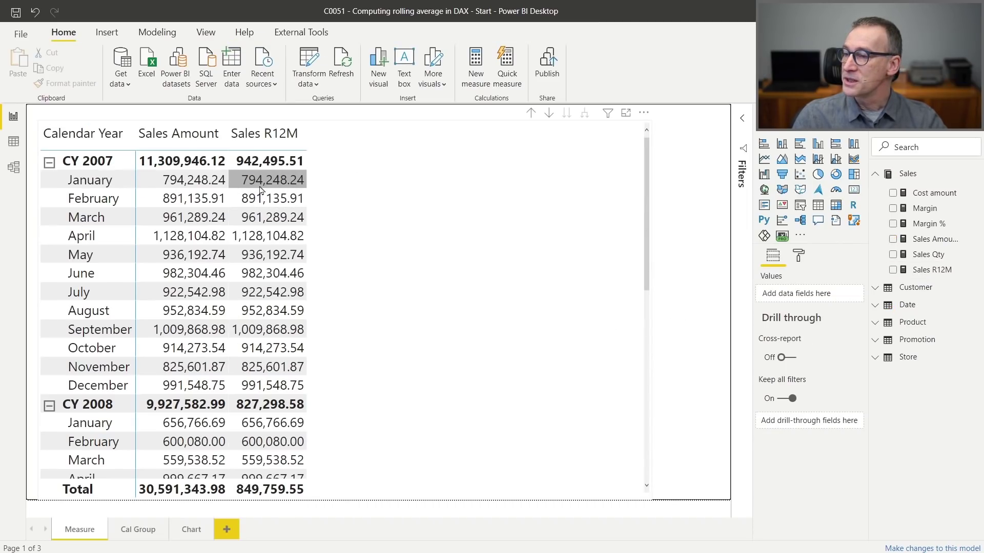